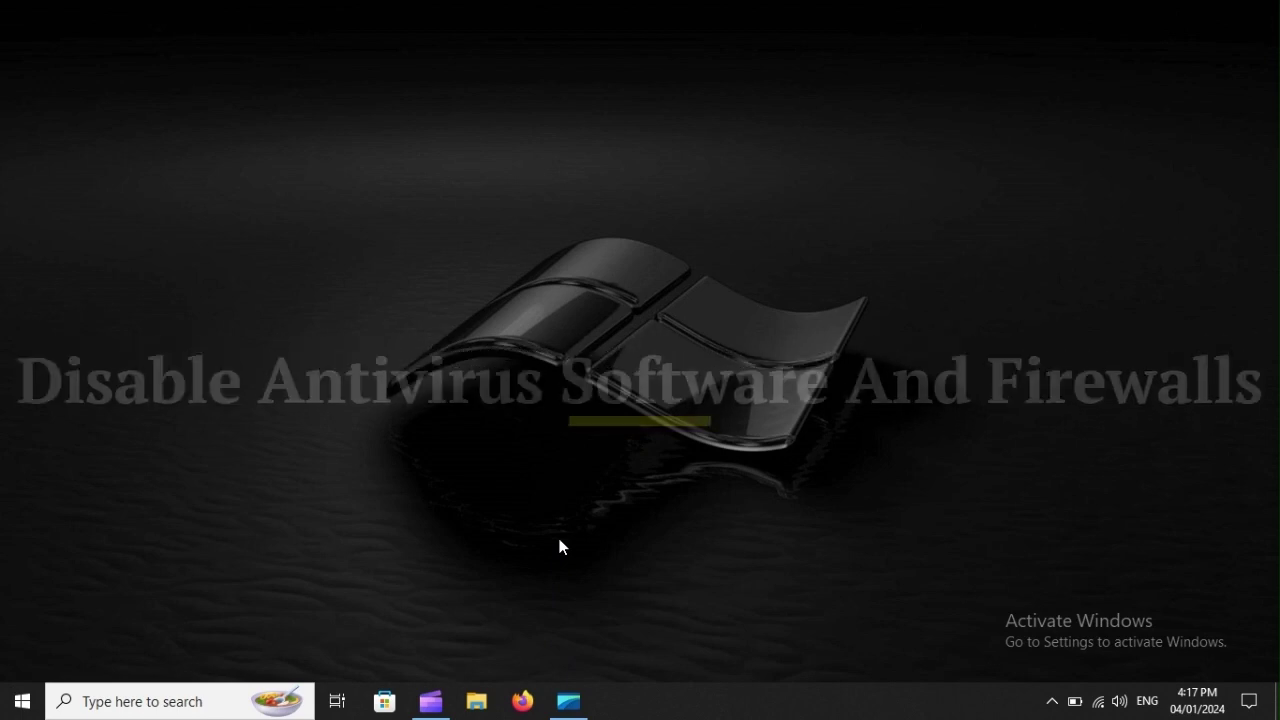
# Open Virus & threat protection from the Windows Security page in Update & Security settings, and go to its Manage settings page.
pyautogui.press('super+i')
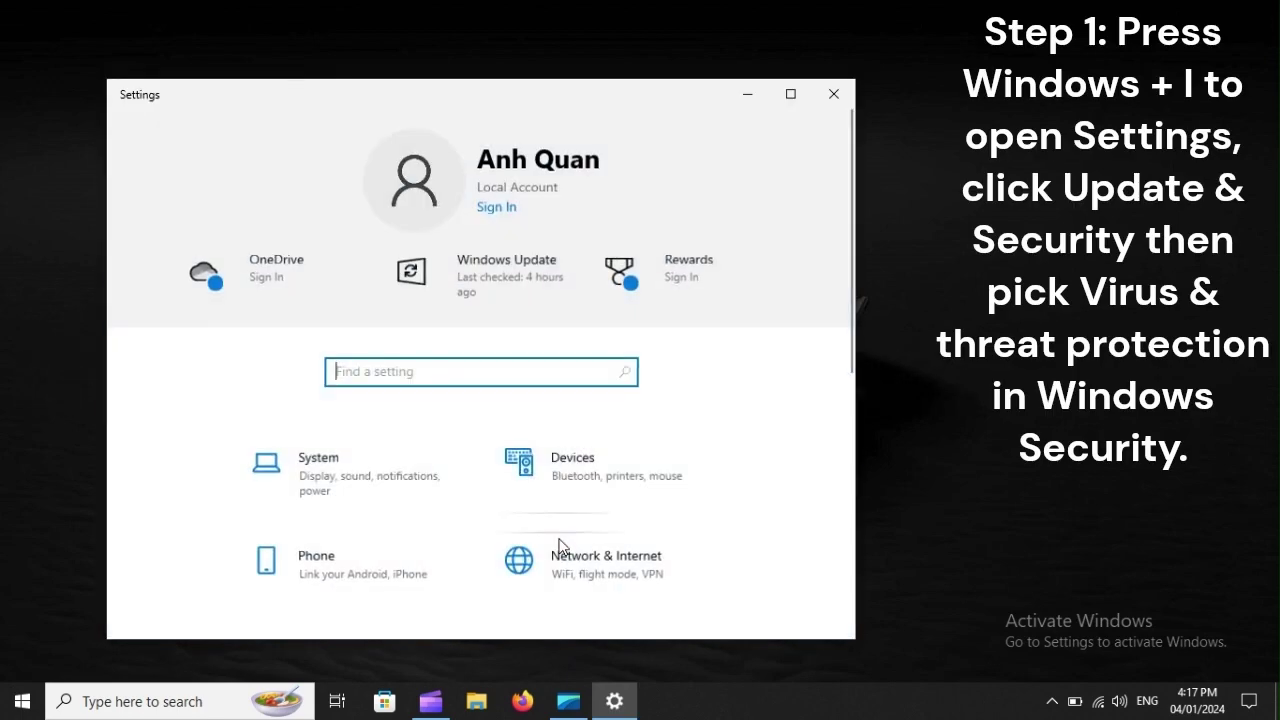
pyautogui.scroll(-5, 559, 540)
pyautogui.scroll(-2, 559, 545)
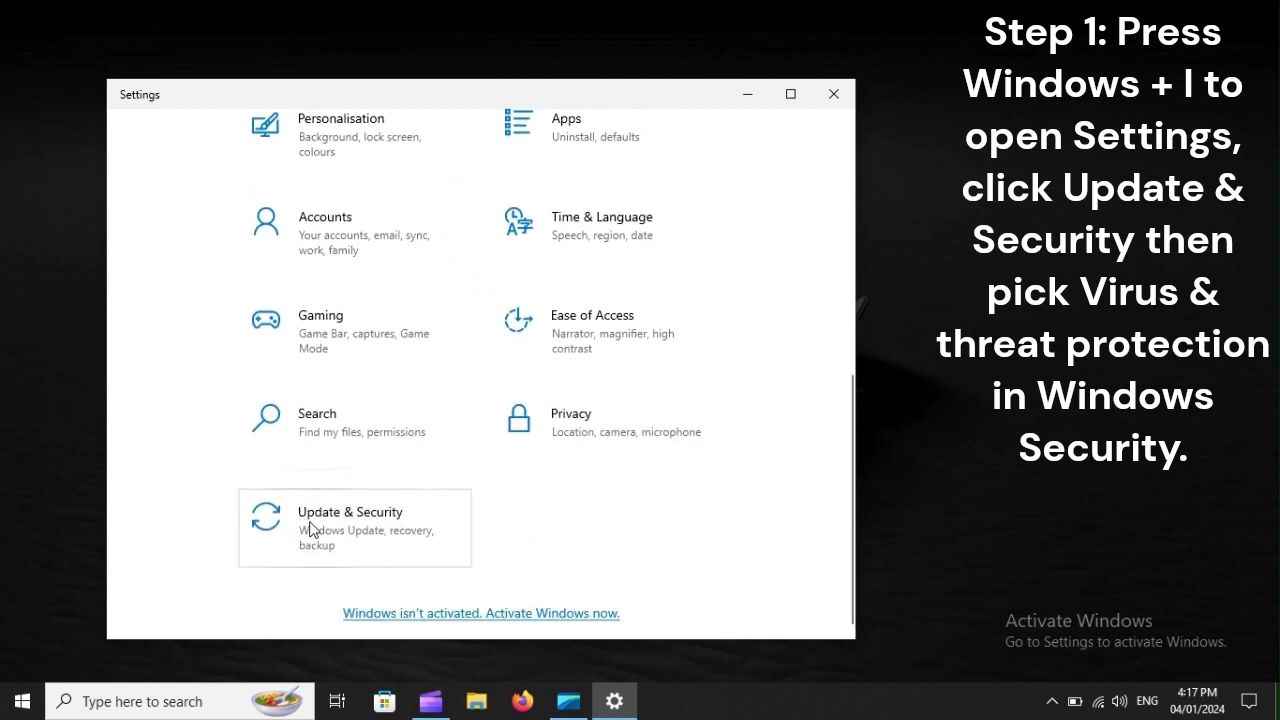
pyautogui.click(381, 529)
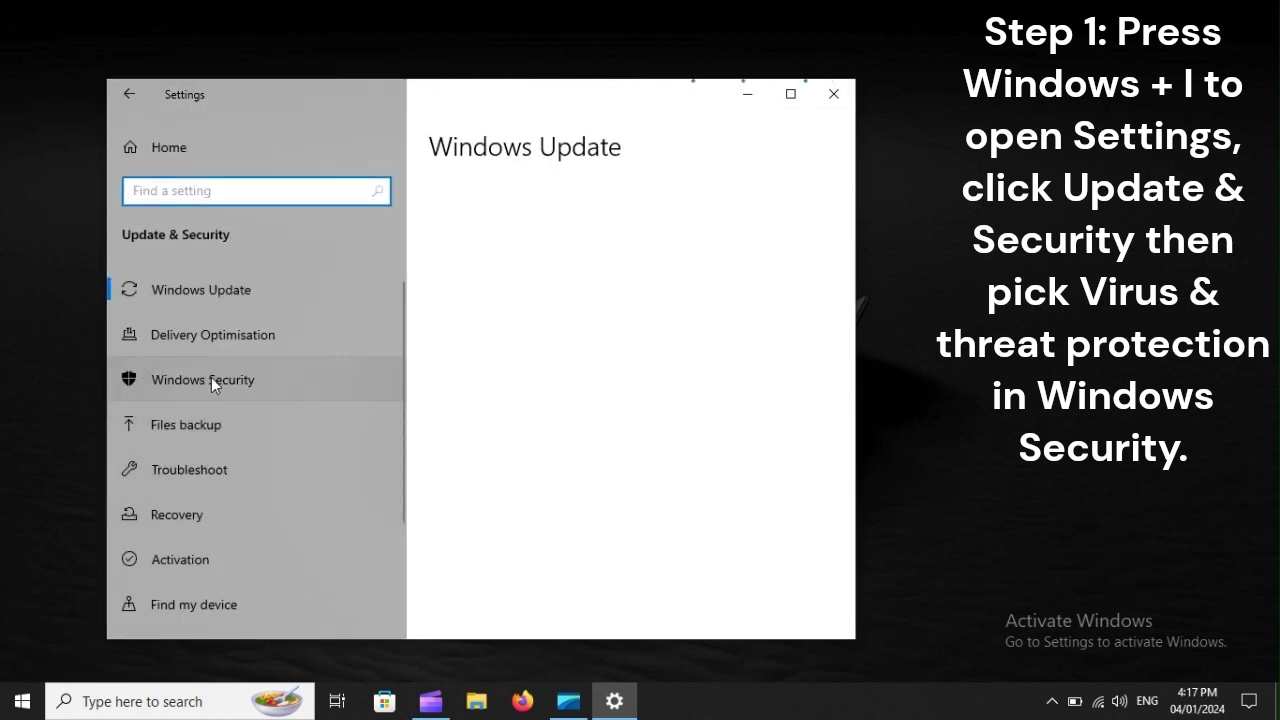
pyautogui.click(268, 381)
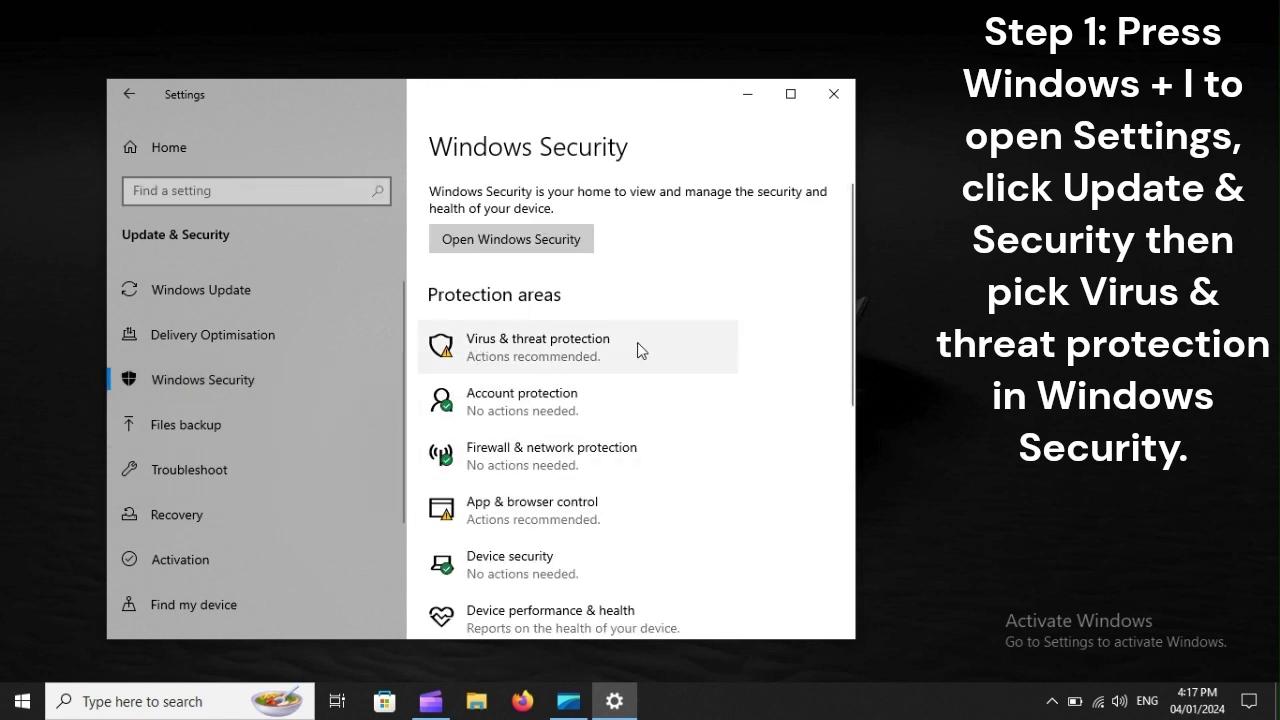
pyautogui.click(577, 349)
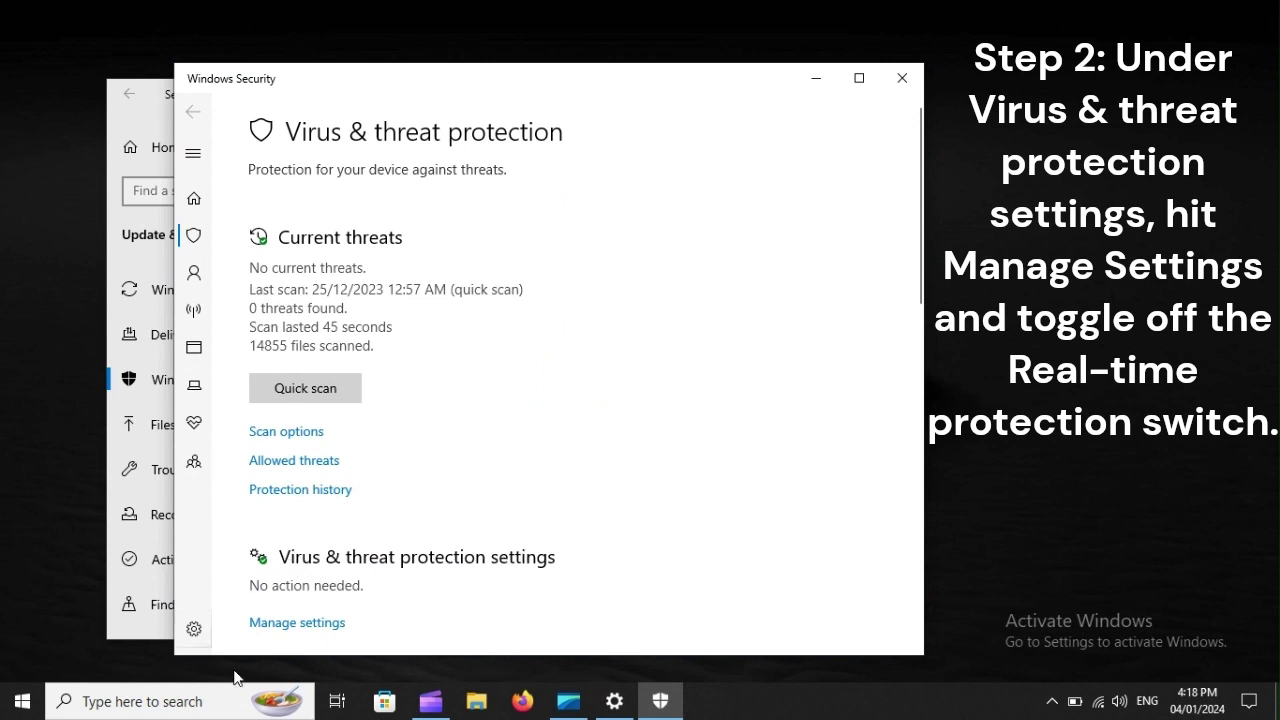
pyautogui.click(257, 624)
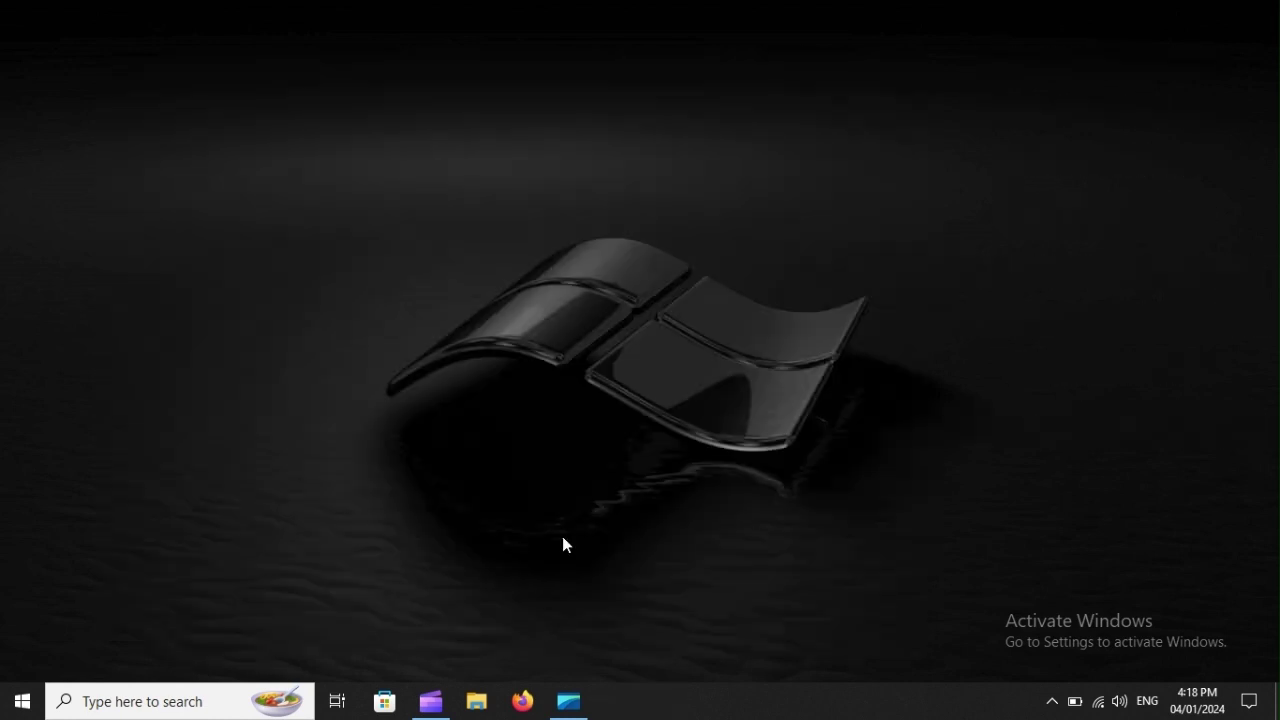
# Search for Control Panel, open it and set its items to be viewed by Category.
pyautogui.press('super')
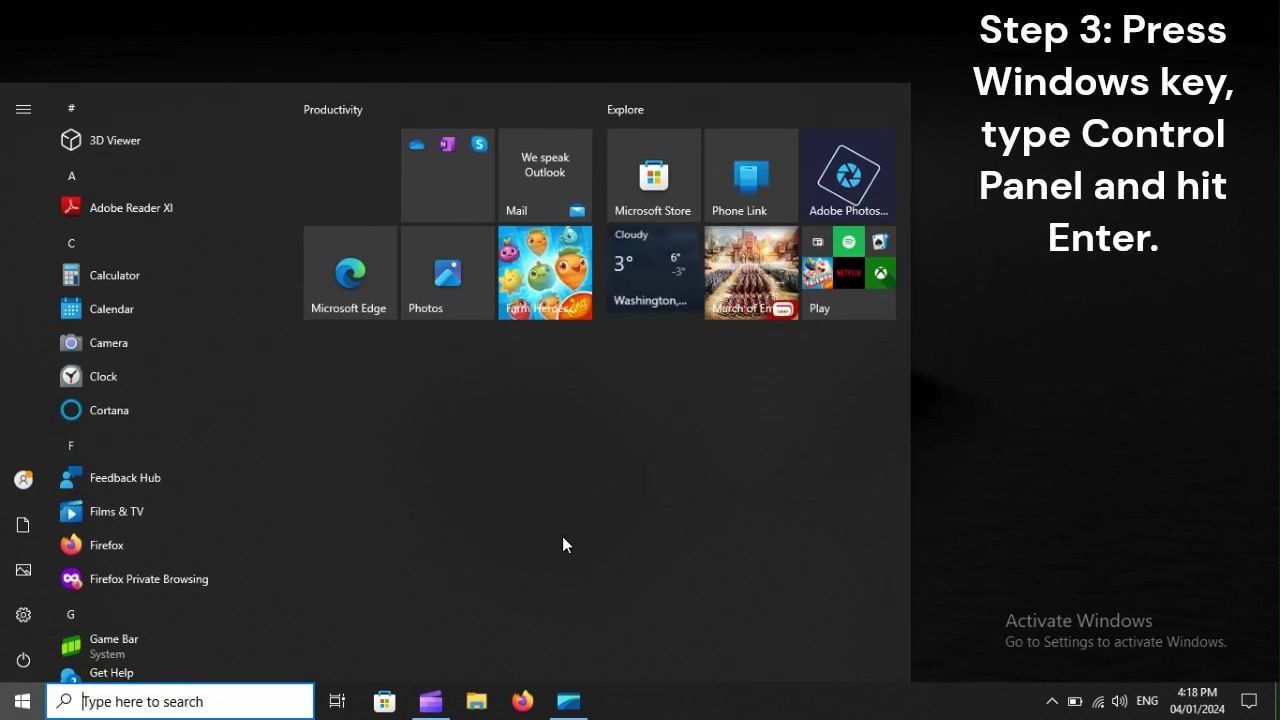
pyautogui.write('Control')
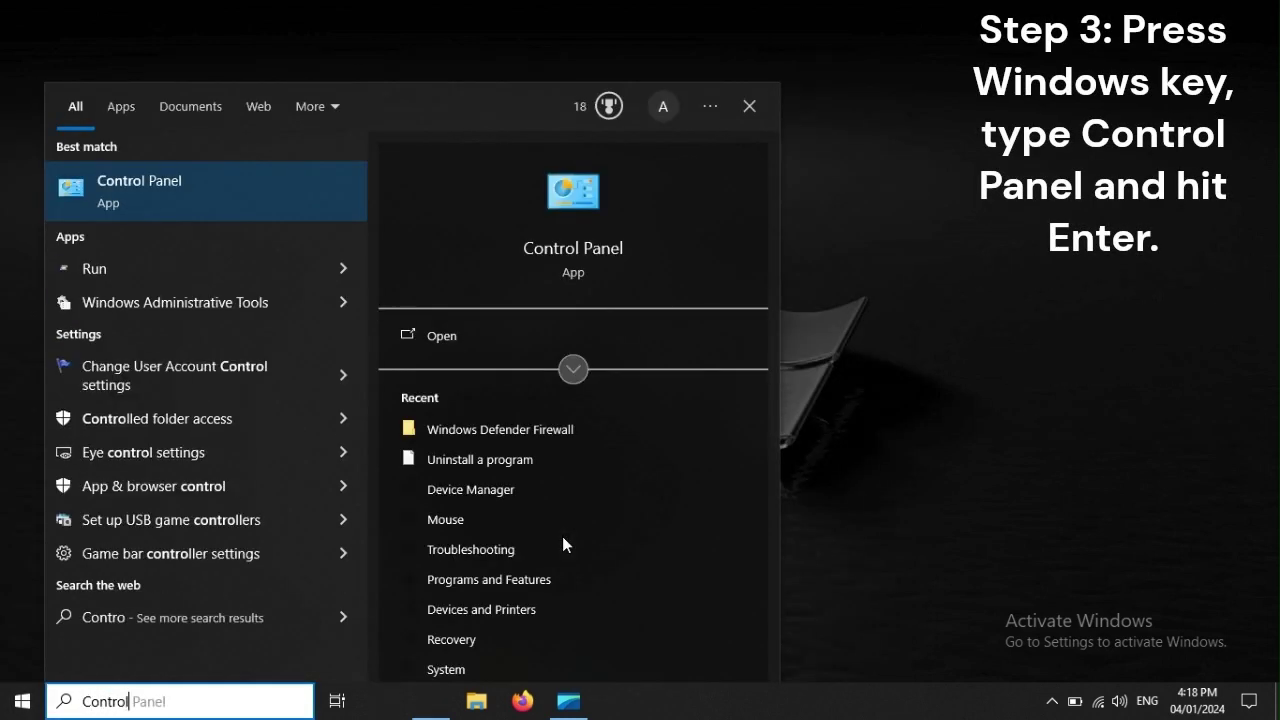
pyautogui.write(' Panel')
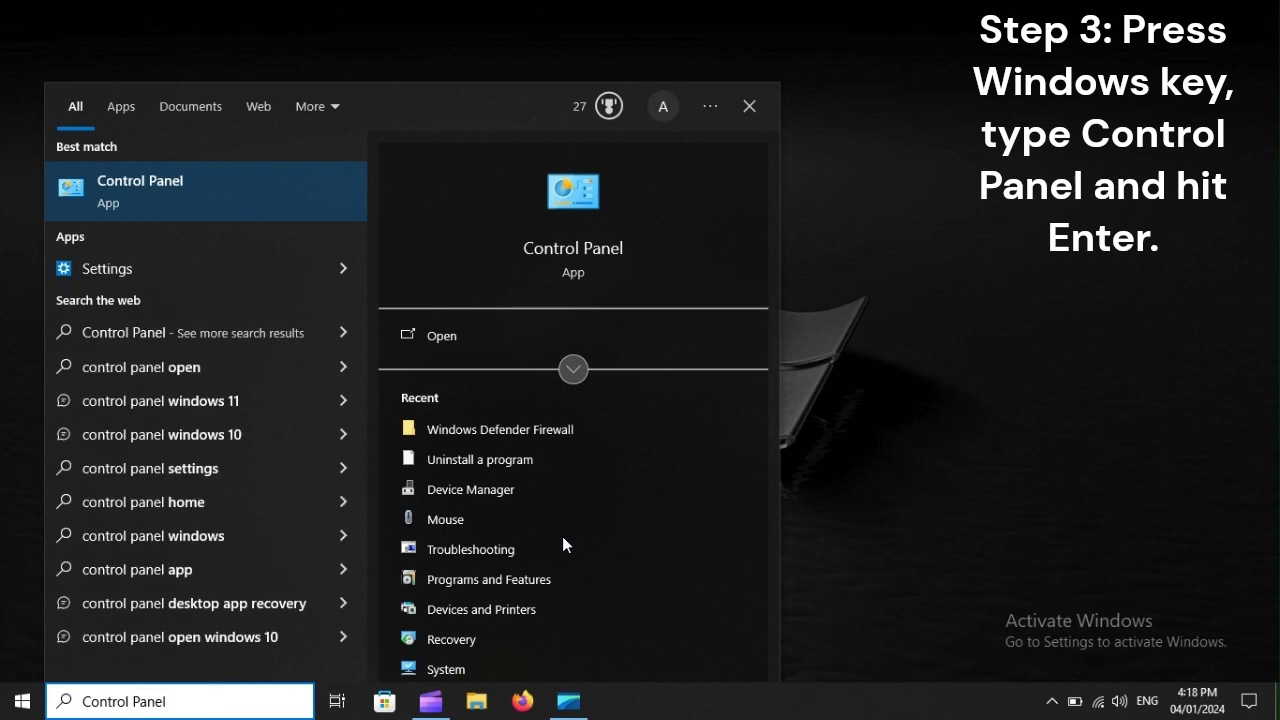
pyautogui.press('Return')
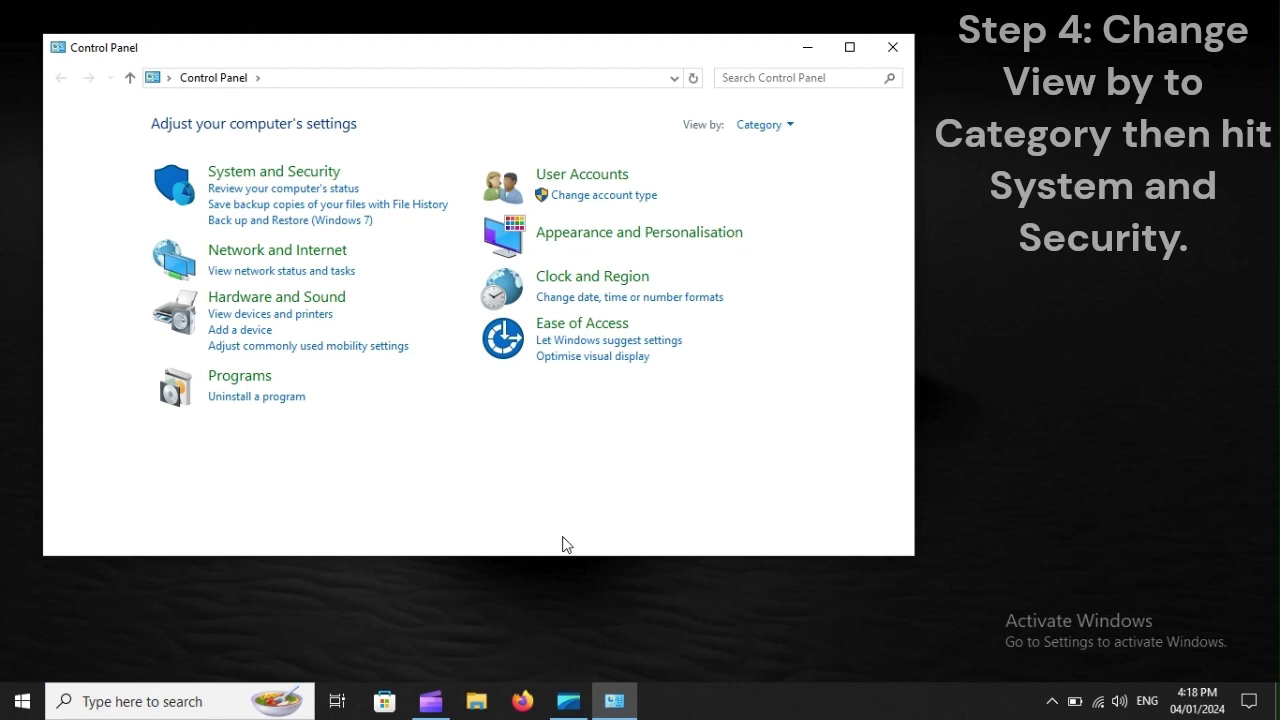
pyautogui.click(764, 128)
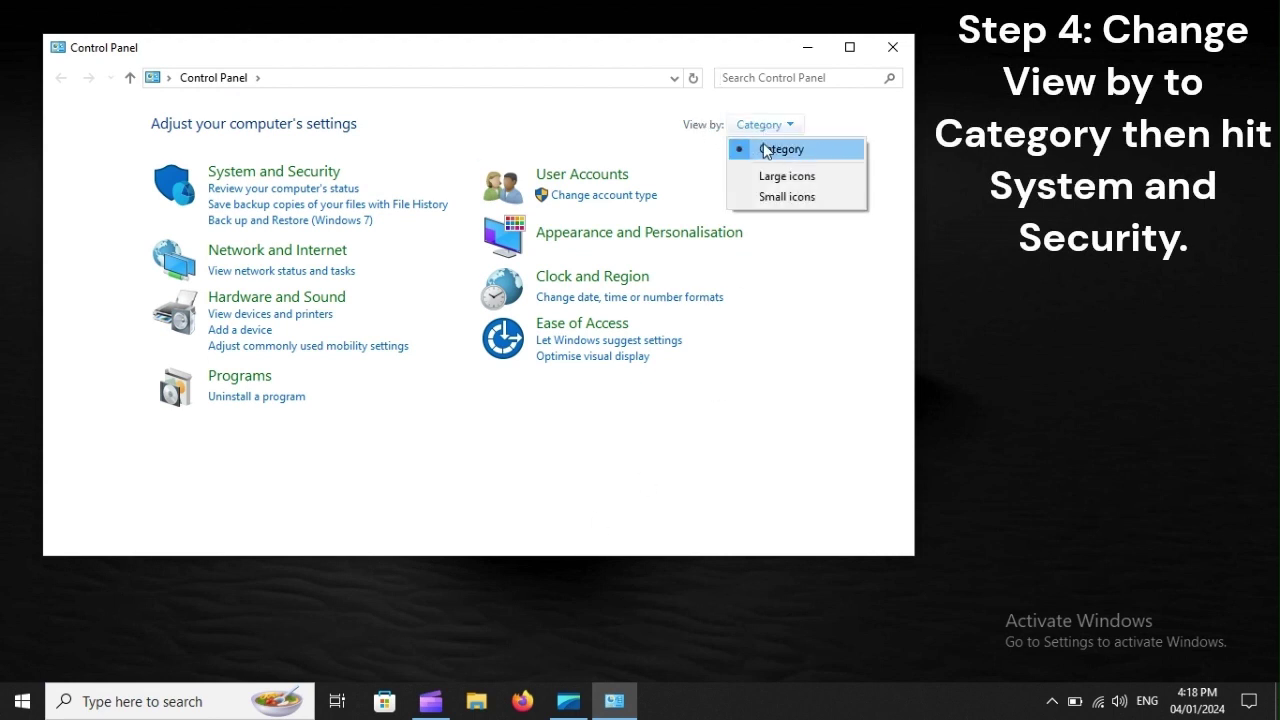
pyautogui.click(808, 151)
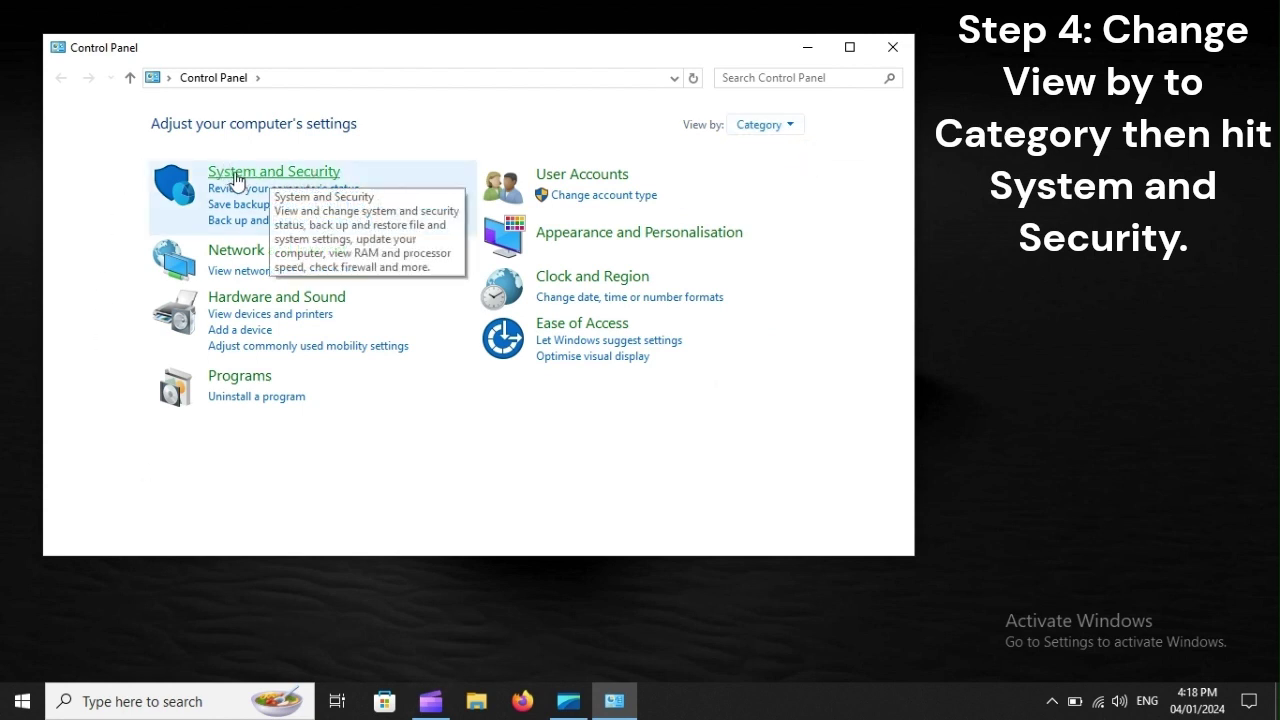
# Open the Windows Defender Firewall on/off settings under System and Security and accept the private and public network settings.
pyautogui.click(307, 175)
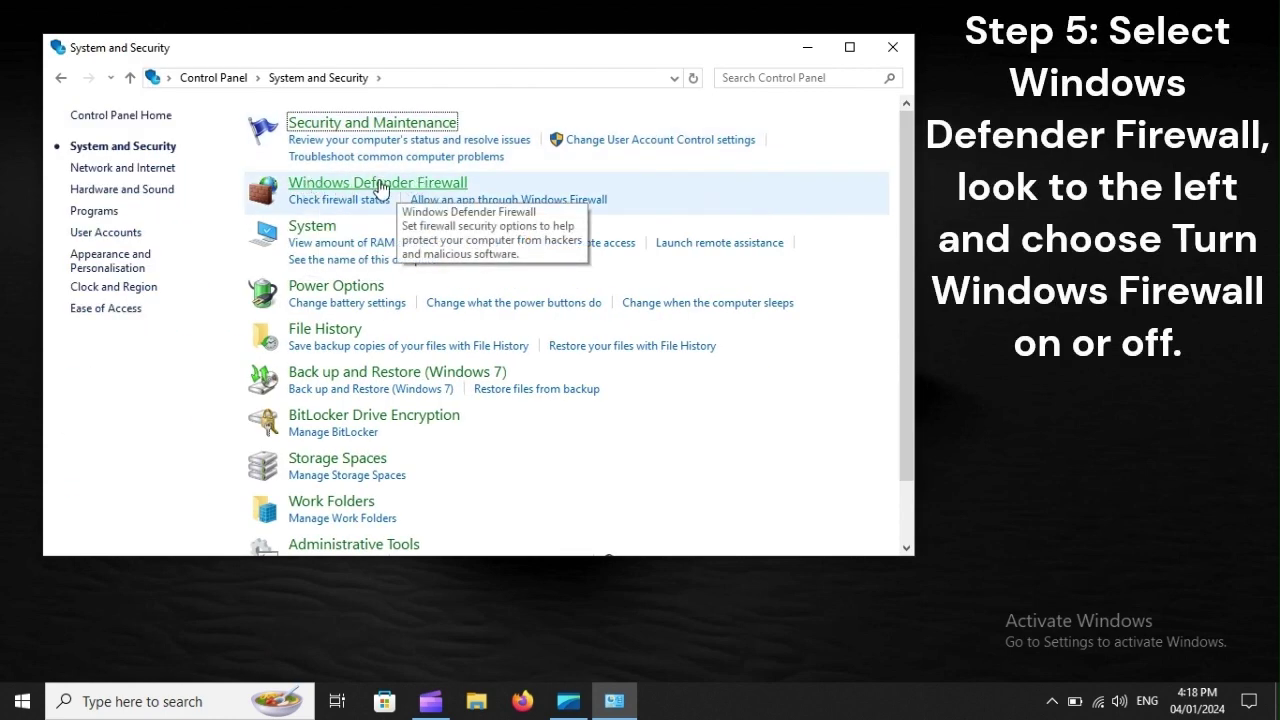
pyautogui.click(405, 186)
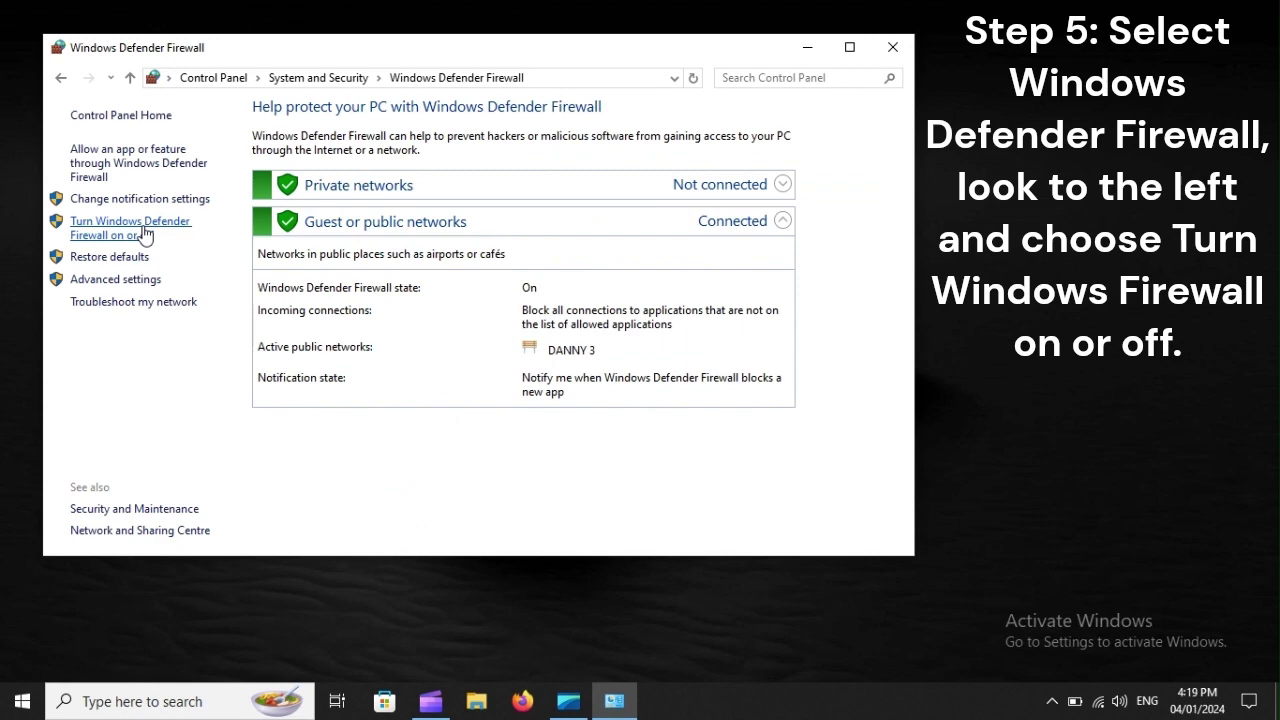
pyautogui.click(145, 234)
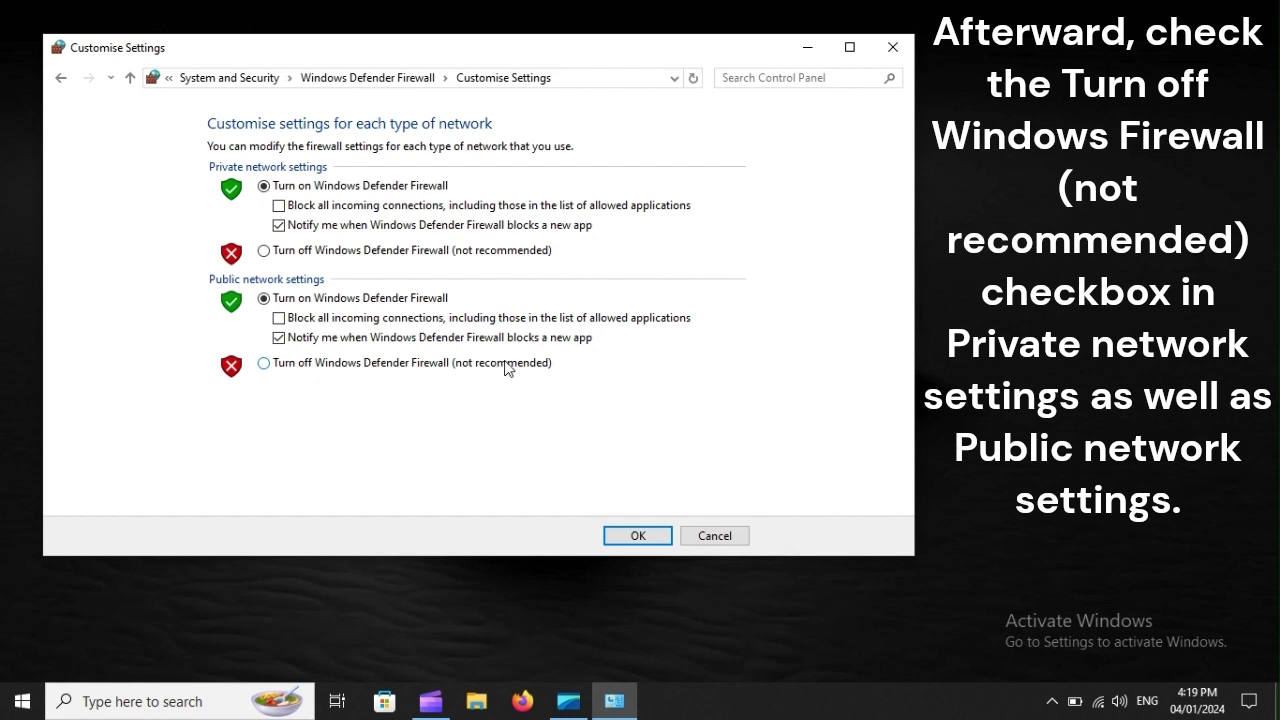
pyautogui.click(638, 536)
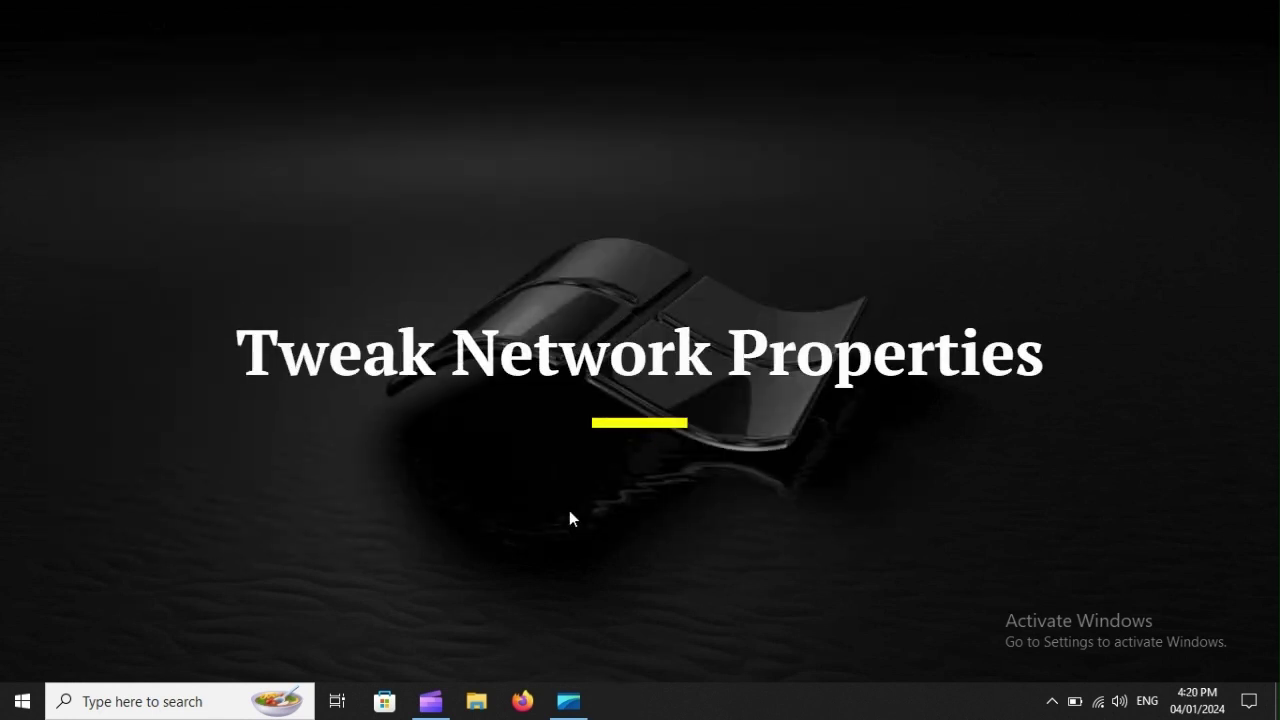
# Open the properties of the connected WiFi network from the Network & Internet status page in Windows Settings.
pyautogui.press('super+i')
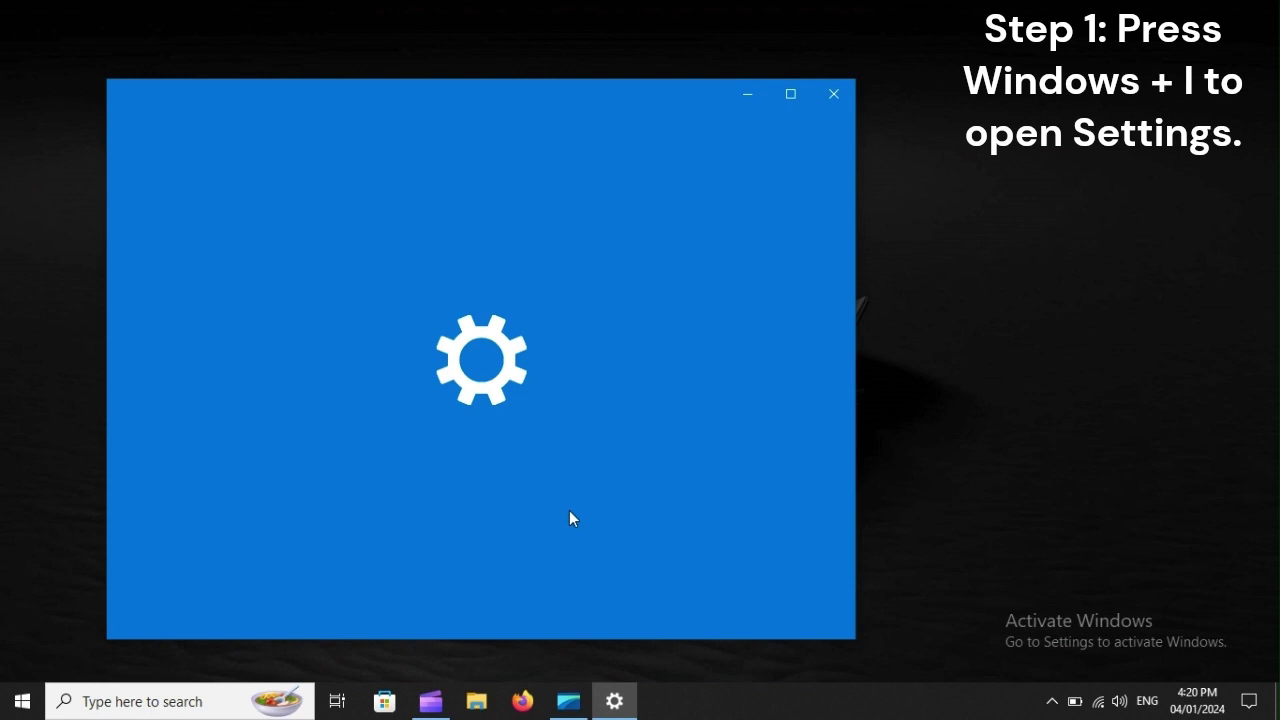
pyautogui.scroll(-3, 570, 512)
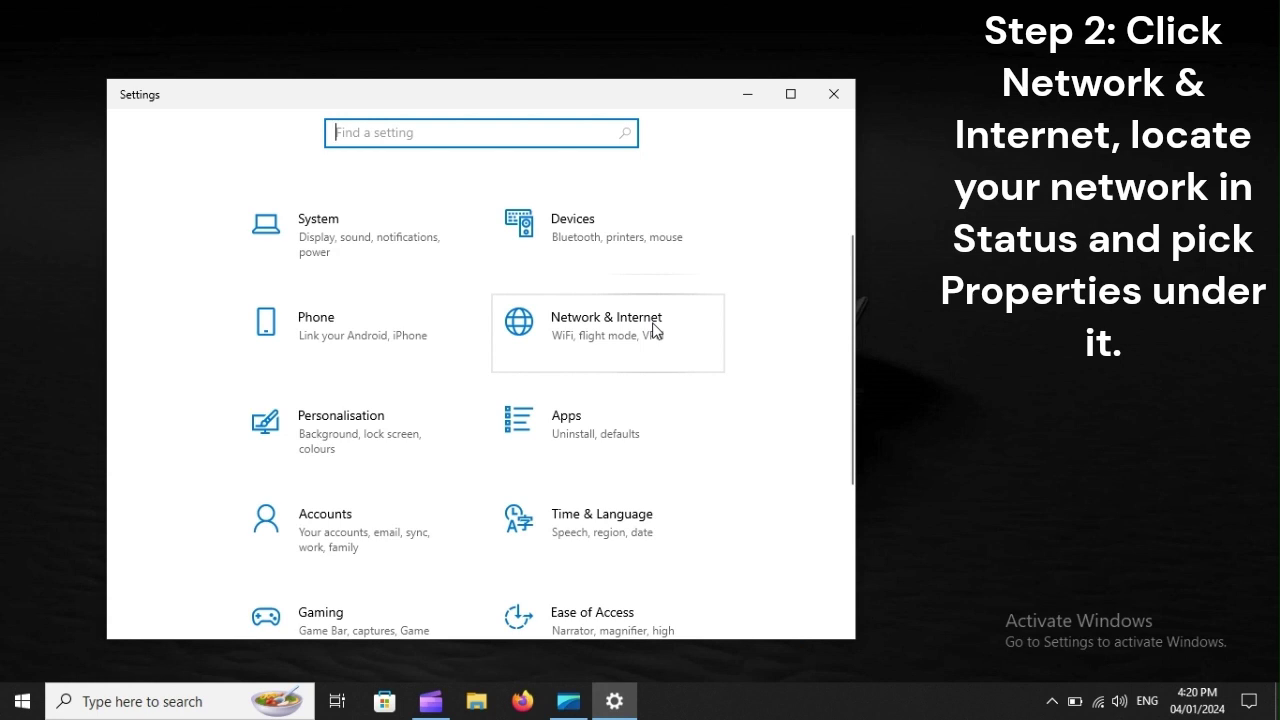
pyautogui.click(655, 331)
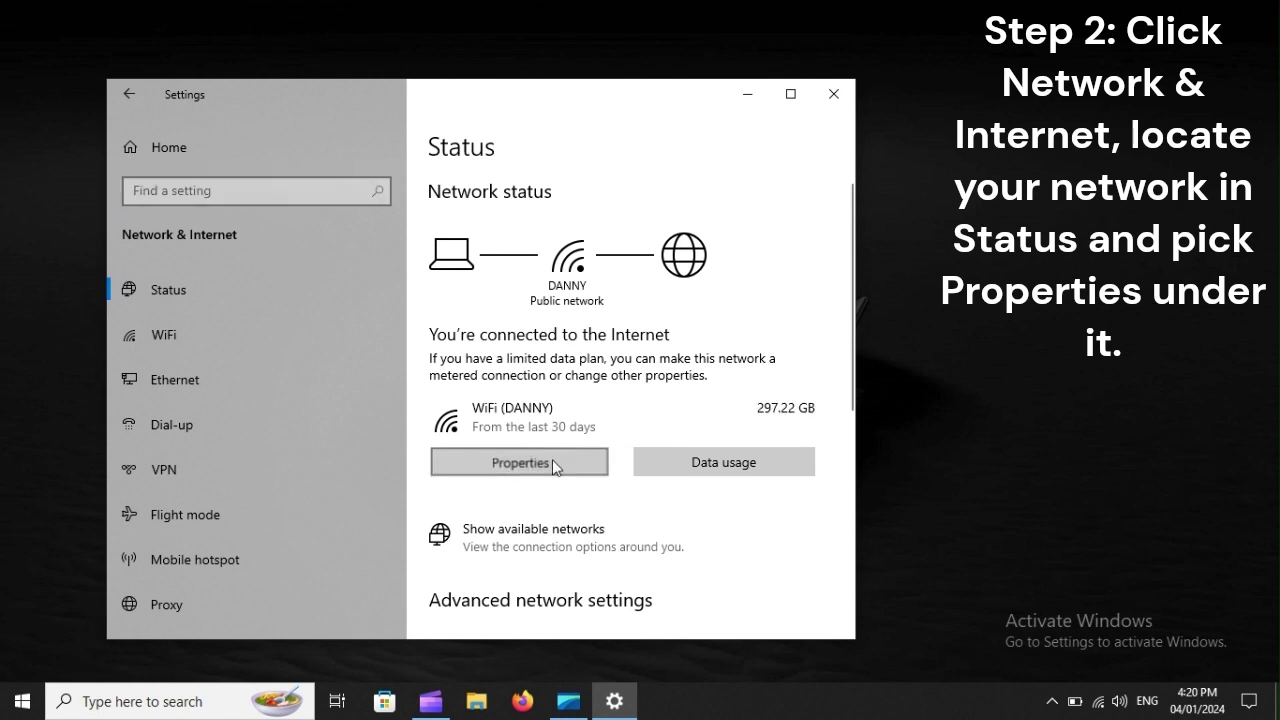
pyautogui.click(553, 463)
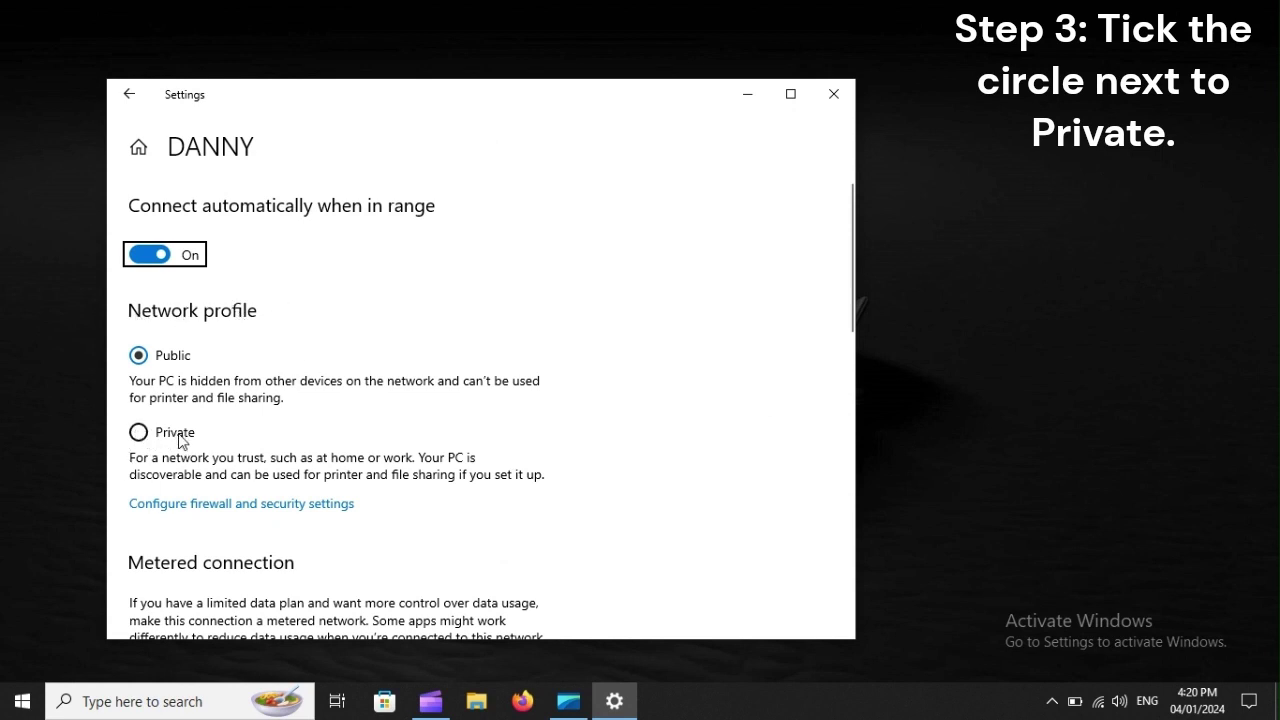
# Bring up the computer's power options from the network properties page.
pyautogui.click(21, 699)
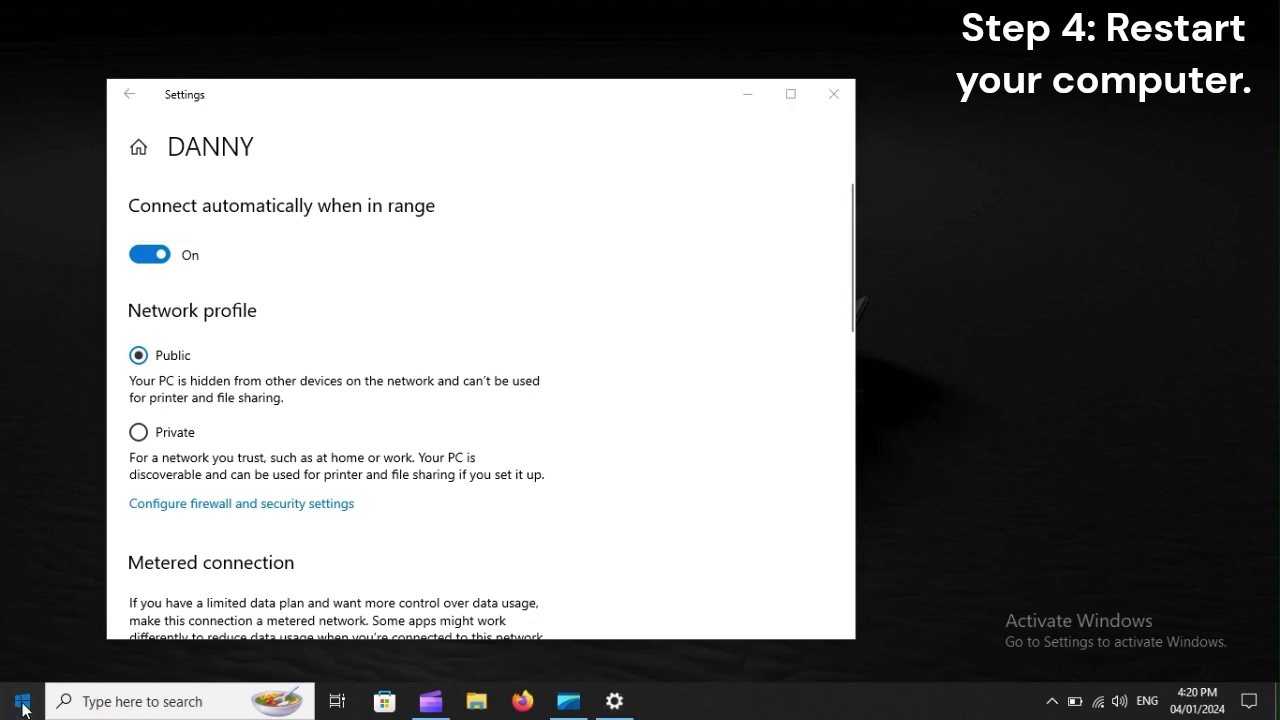
pyautogui.click(23, 660)
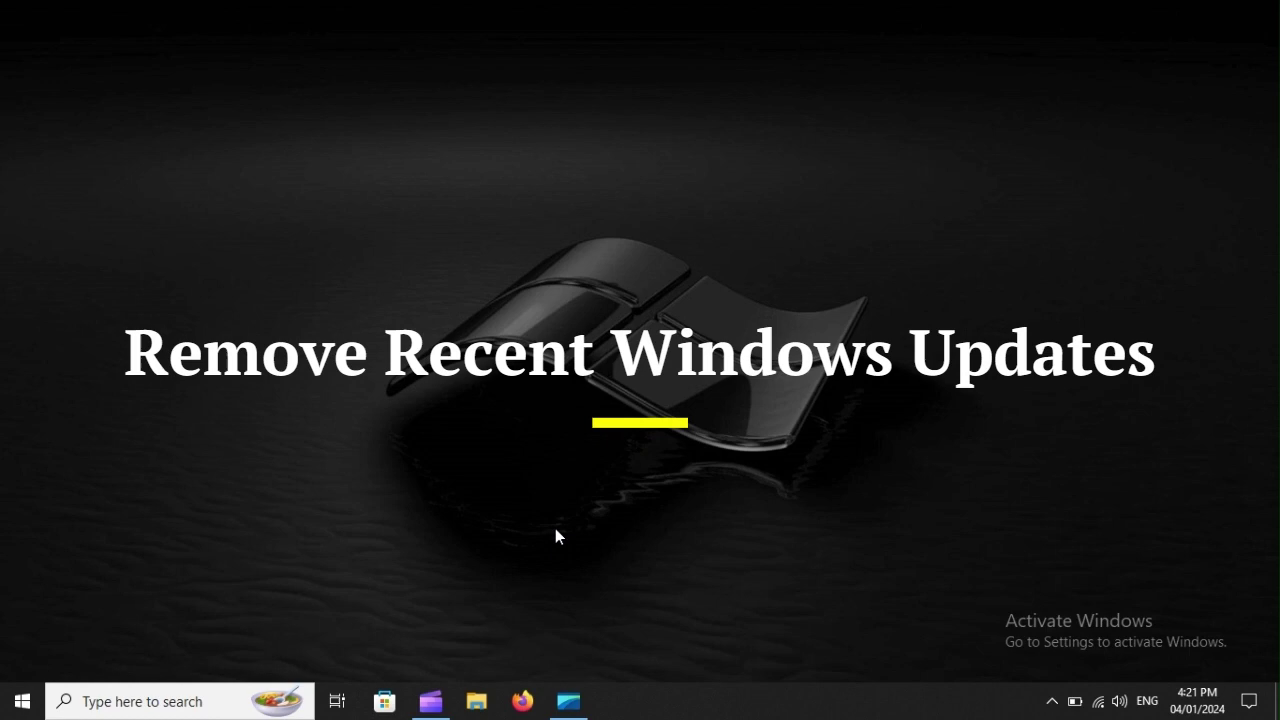
# Open the Windows Update history from the Update & Security section of Windows Settings.
pyautogui.press('super+i')
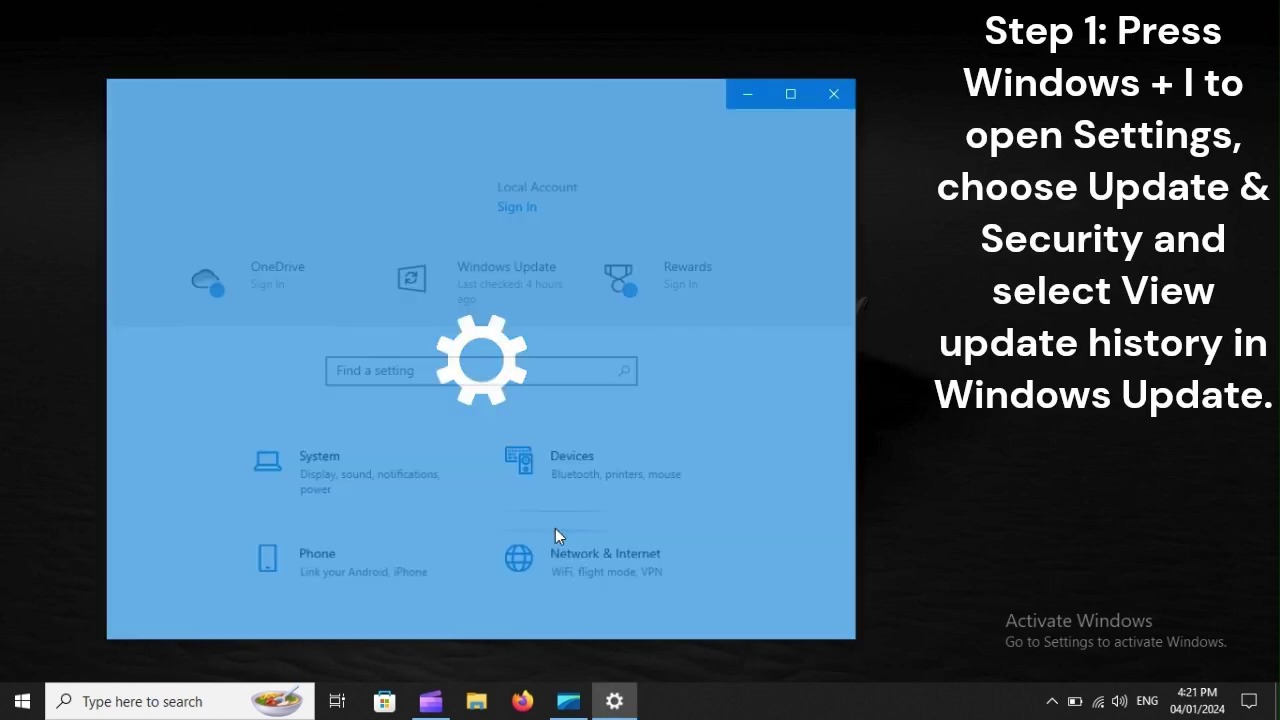
pyautogui.scroll(-3, 556, 531)
pyautogui.scroll(-3, 555, 528)
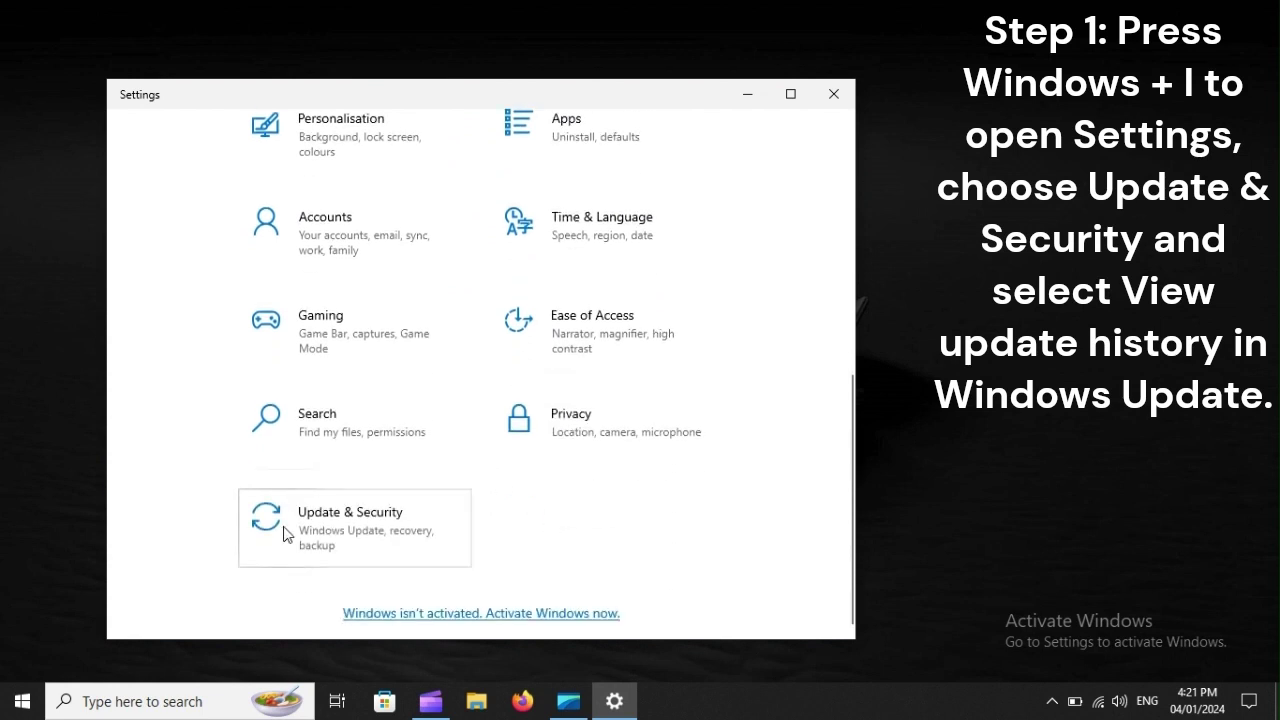
pyautogui.click(365, 522)
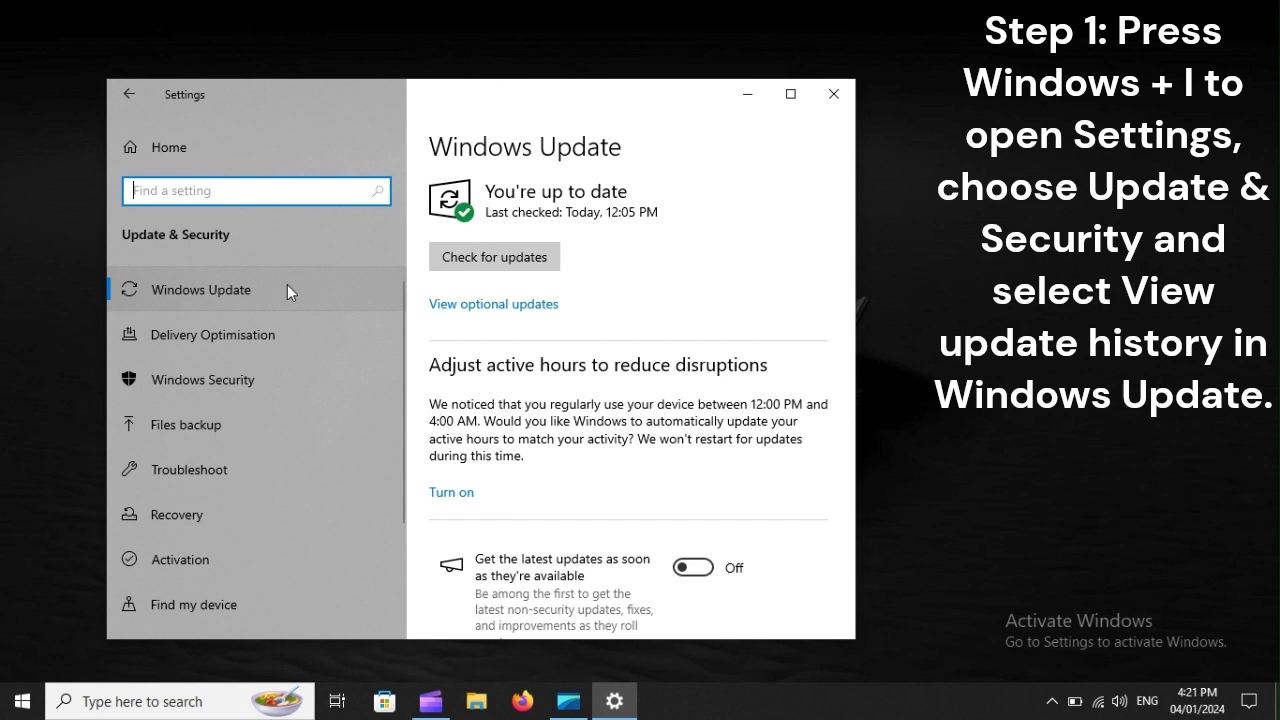
pyautogui.scroll(-5, 549, 409)
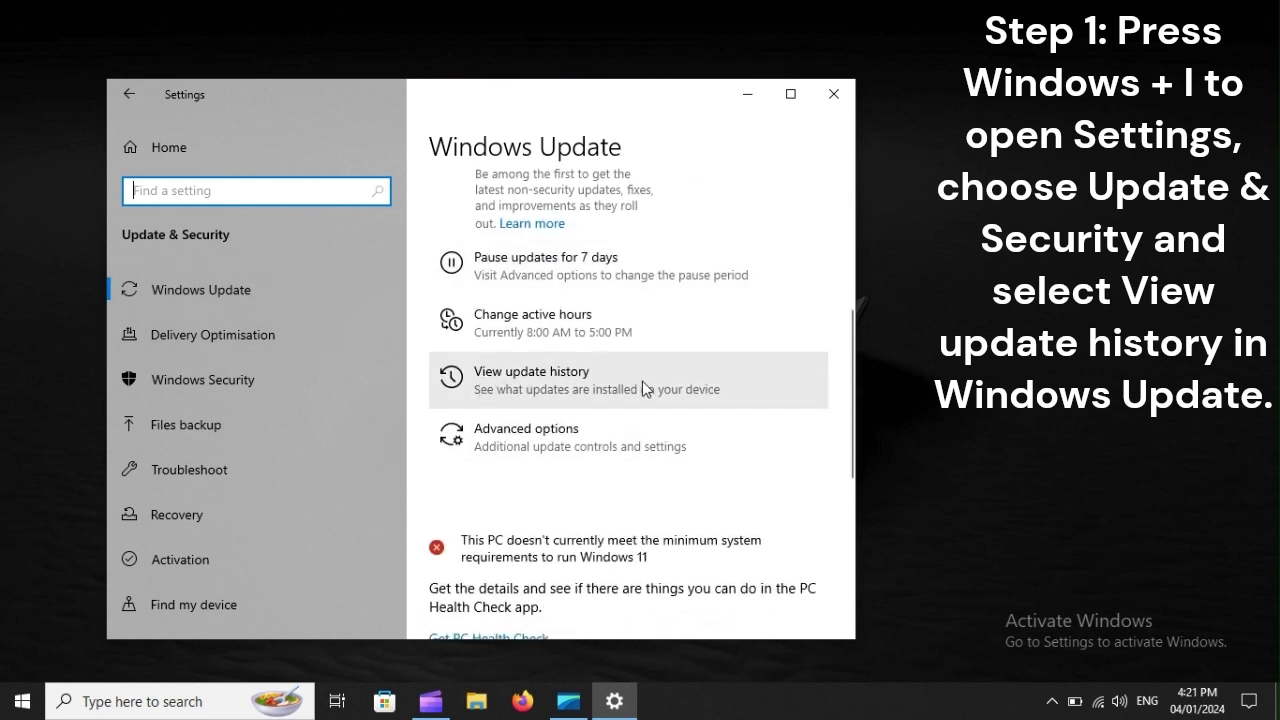
pyautogui.click(620, 390)
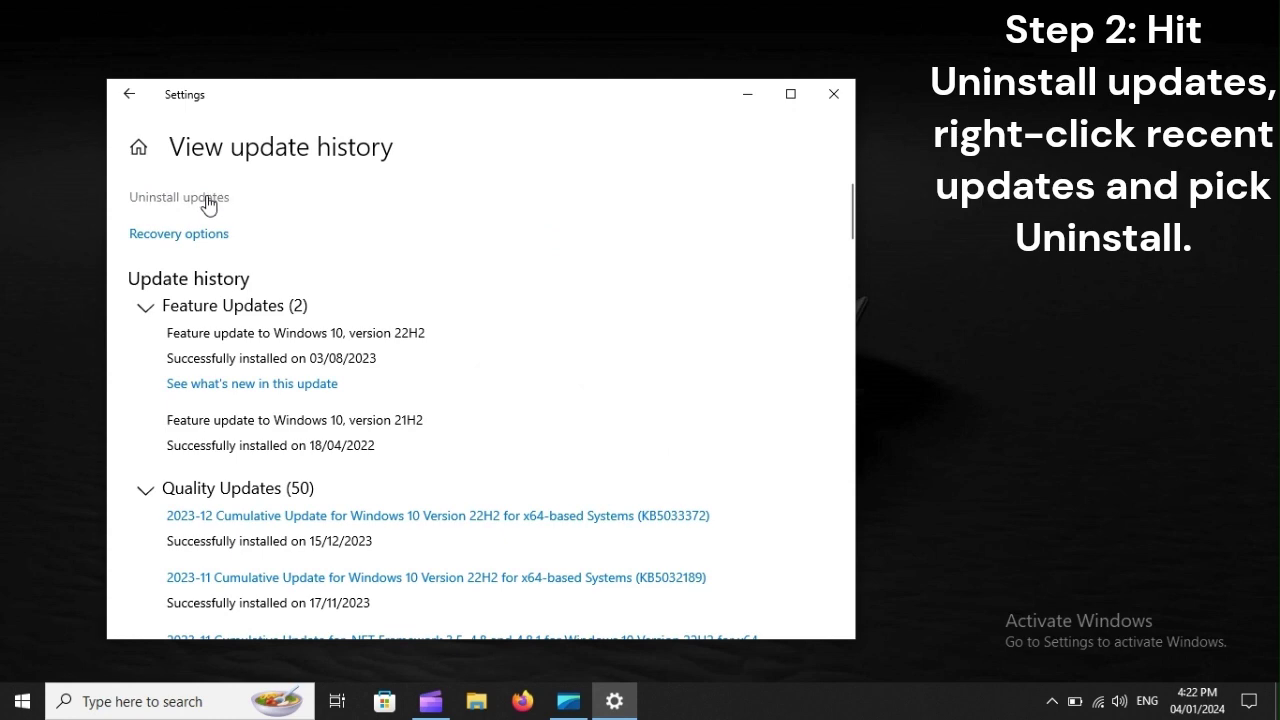
# Open the list of uninstallable updates and bring up the Uninstall option for Security Update for Microsoft Windows (KB5033372).
pyautogui.click(208, 200)
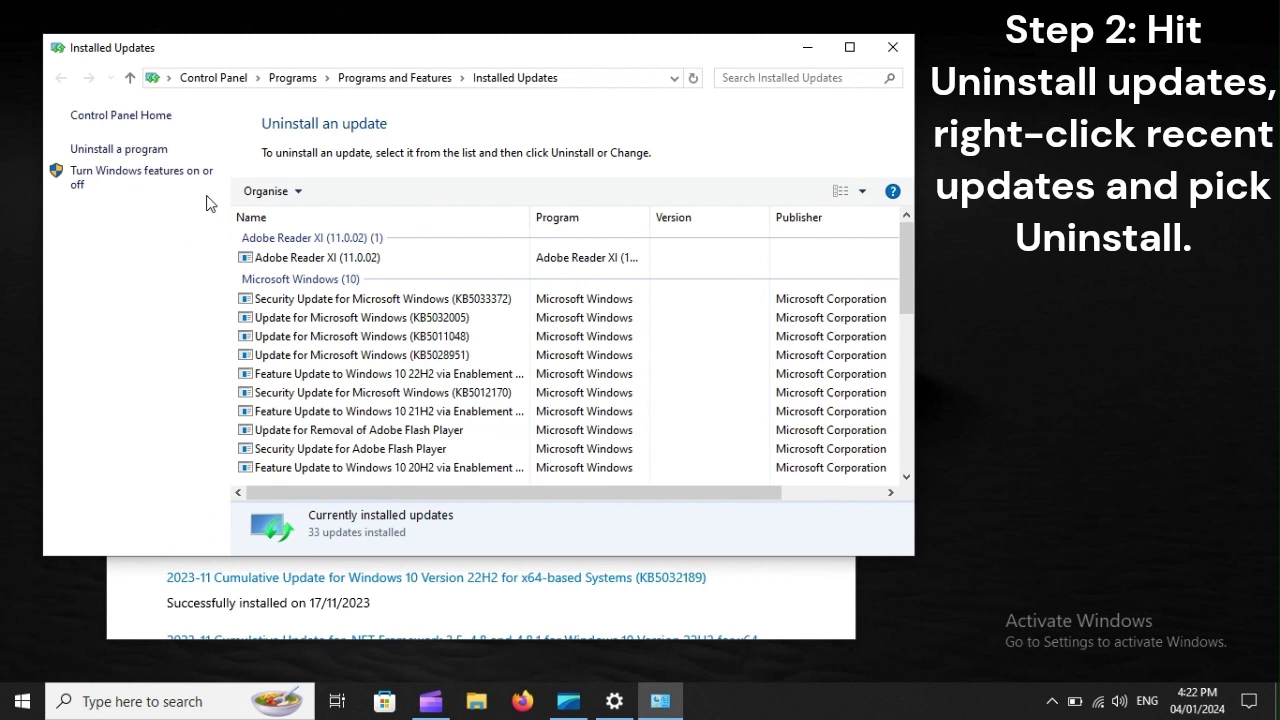
pyautogui.click(378, 304)
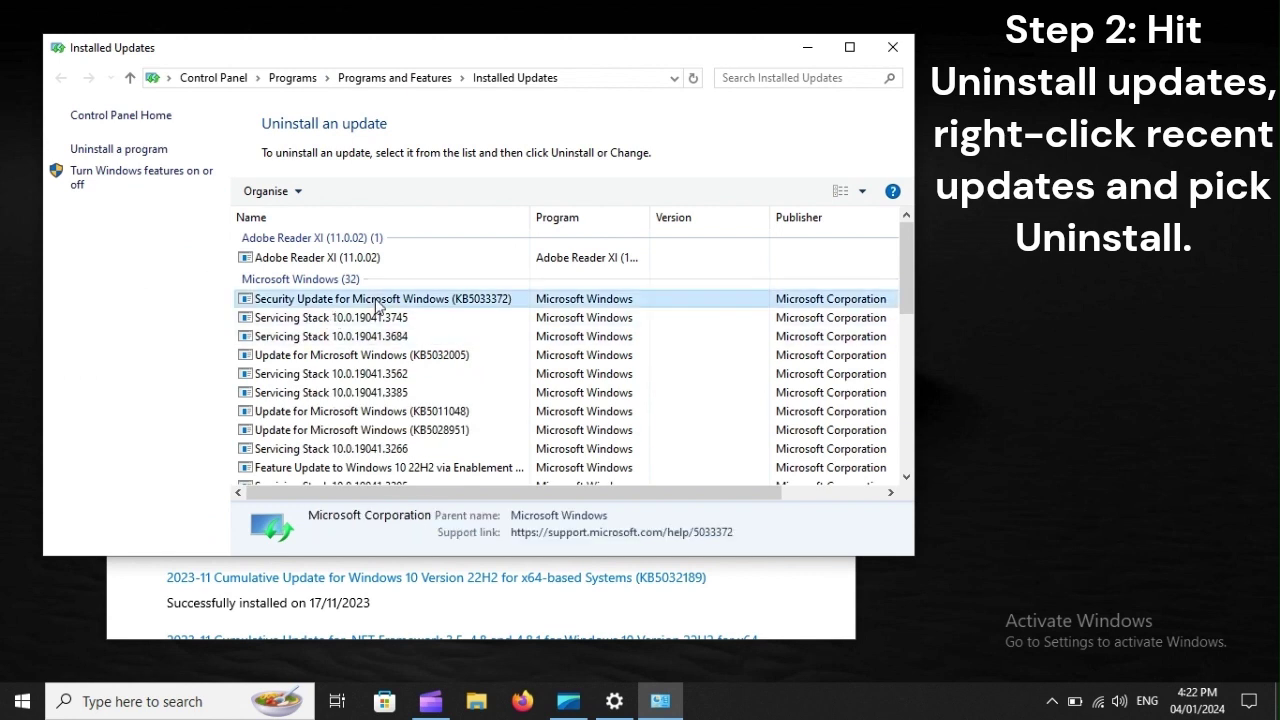
pyautogui.rightClick(379, 303)
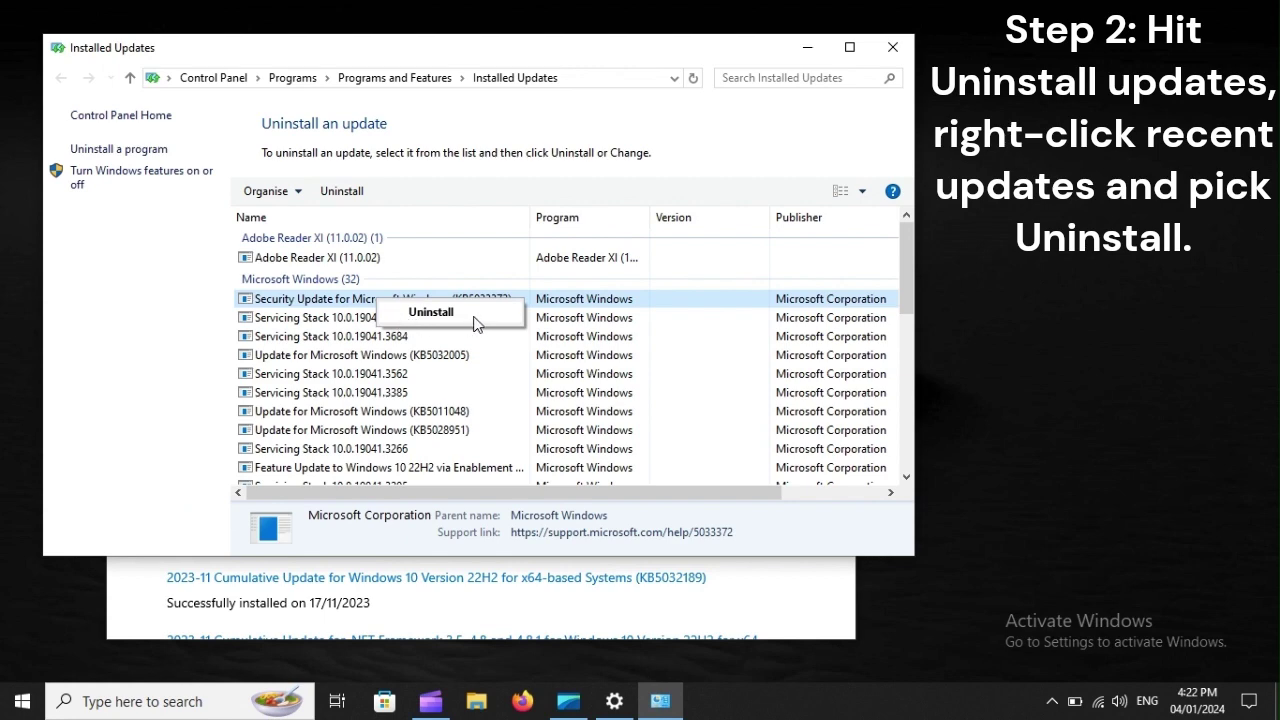
# Show the power choices that include Restart for the computer.
pyautogui.click(22, 701)
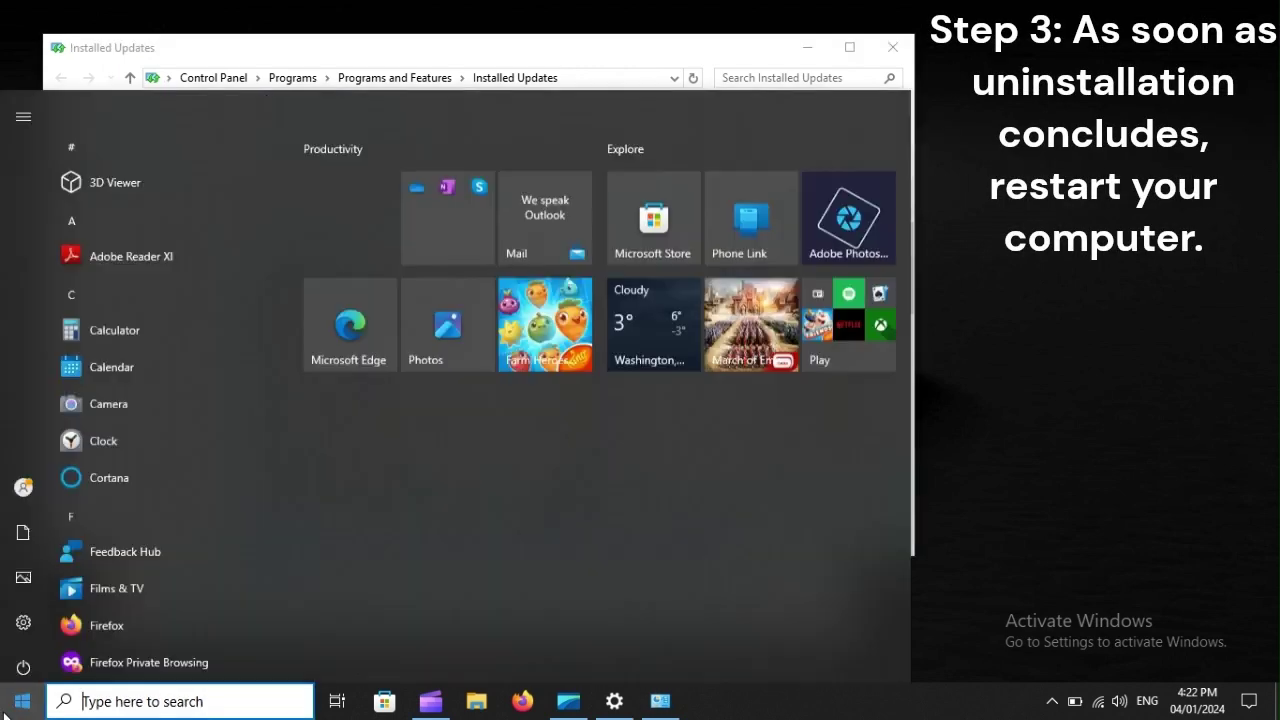
pyautogui.click(21, 672)
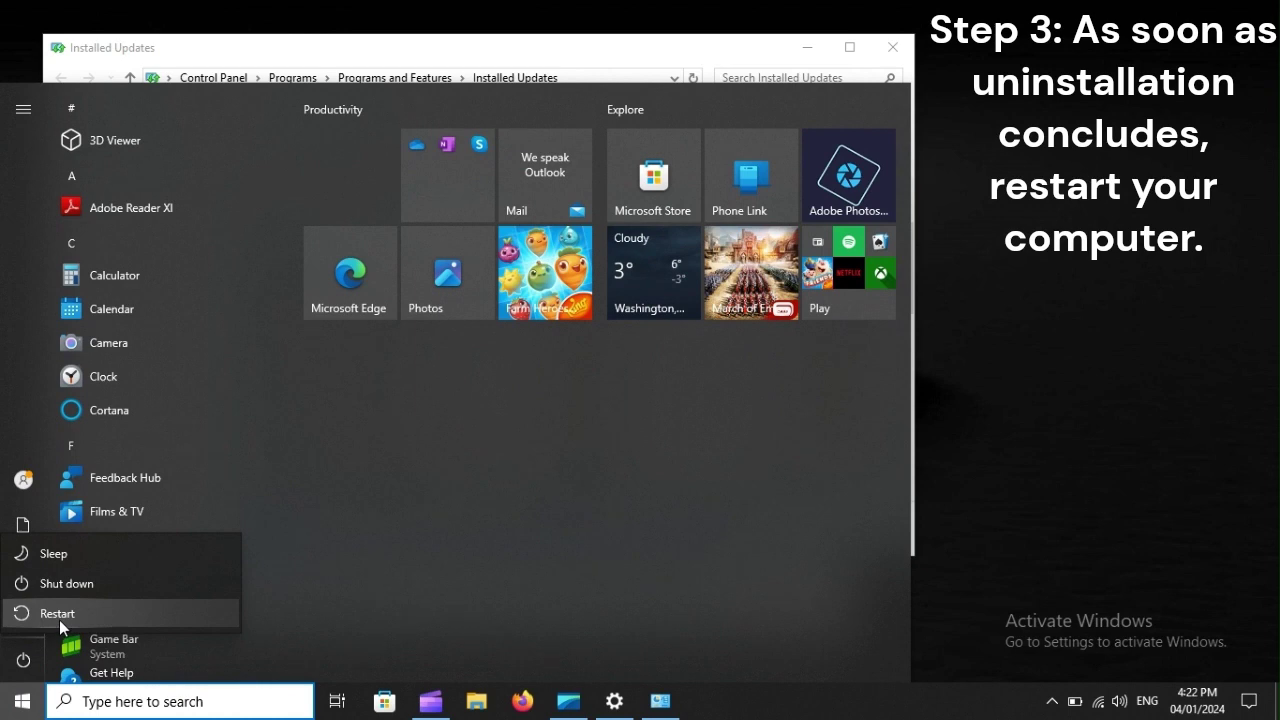